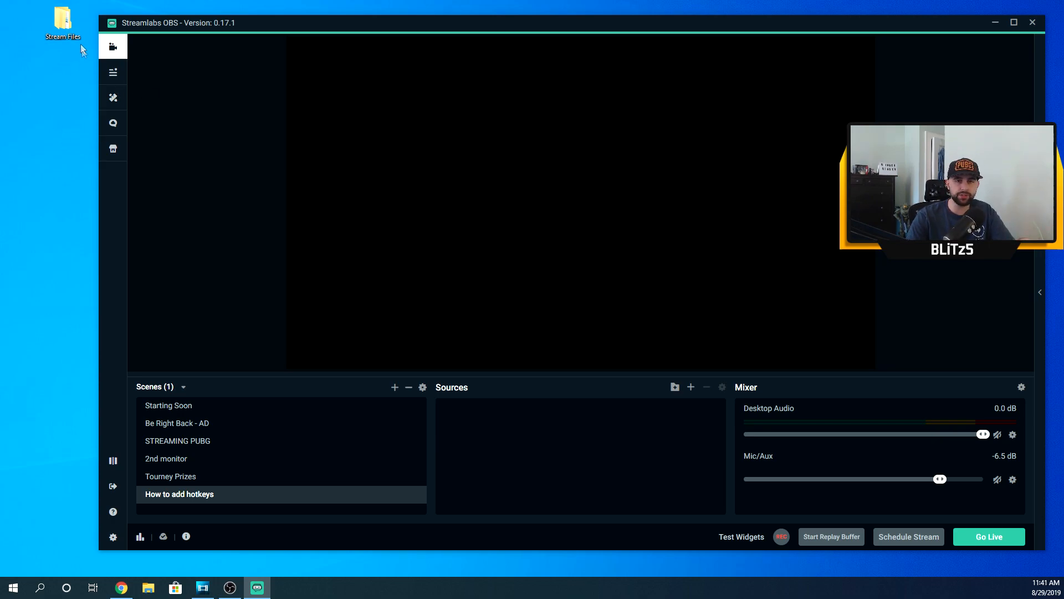
Step: Open the desktop folder Stream Files and go through Streaming files and Stream pop ups to the inner stream pop ups folder
{"action": "double_click", "coordinate": [68, 21]}
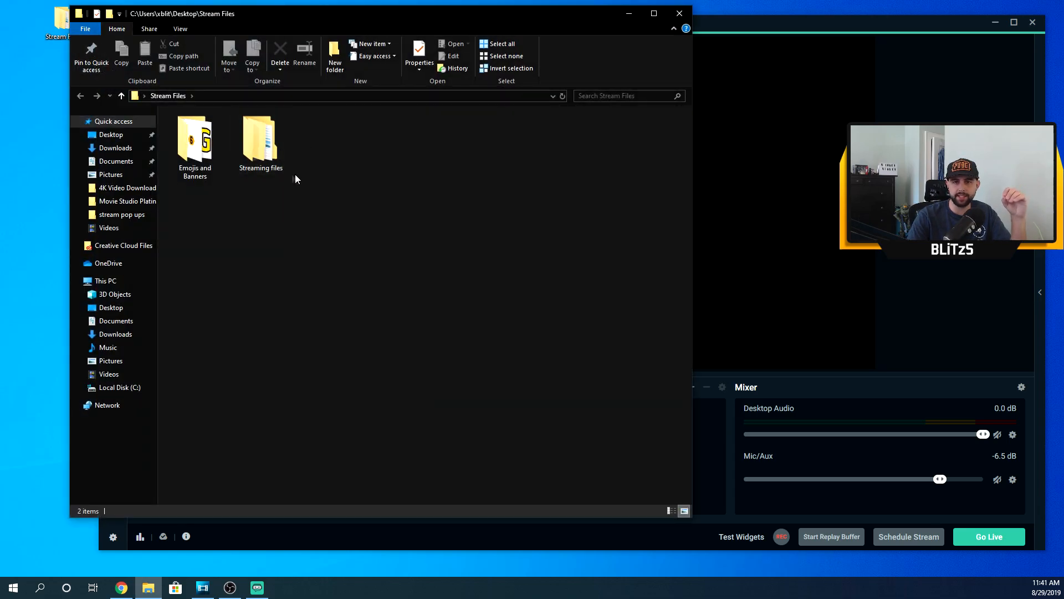
{"action": "double_click", "coordinate": [255, 152]}
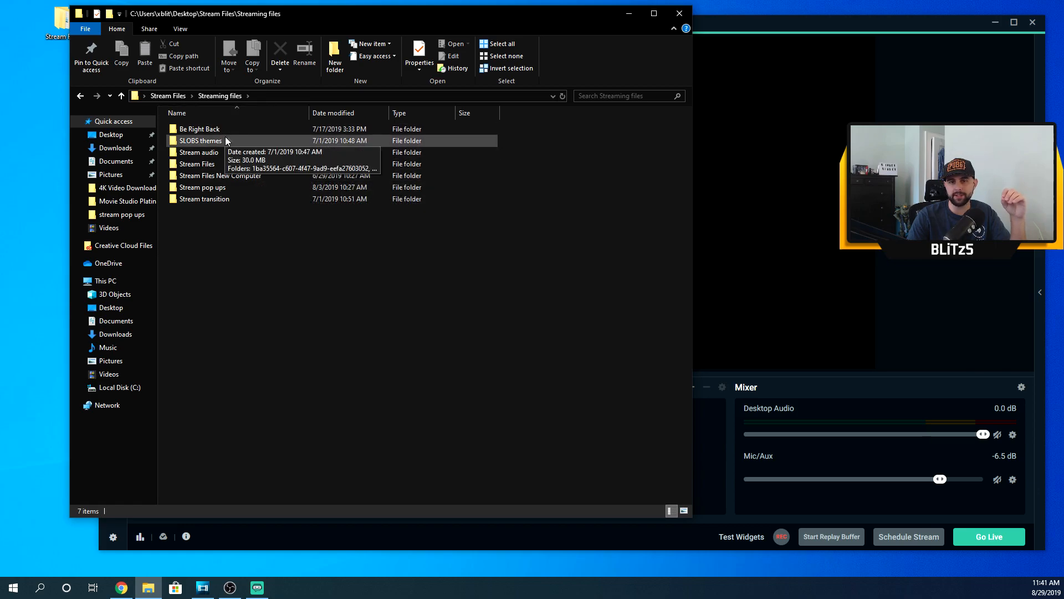
{"action": "double_click", "coordinate": [219, 187]}
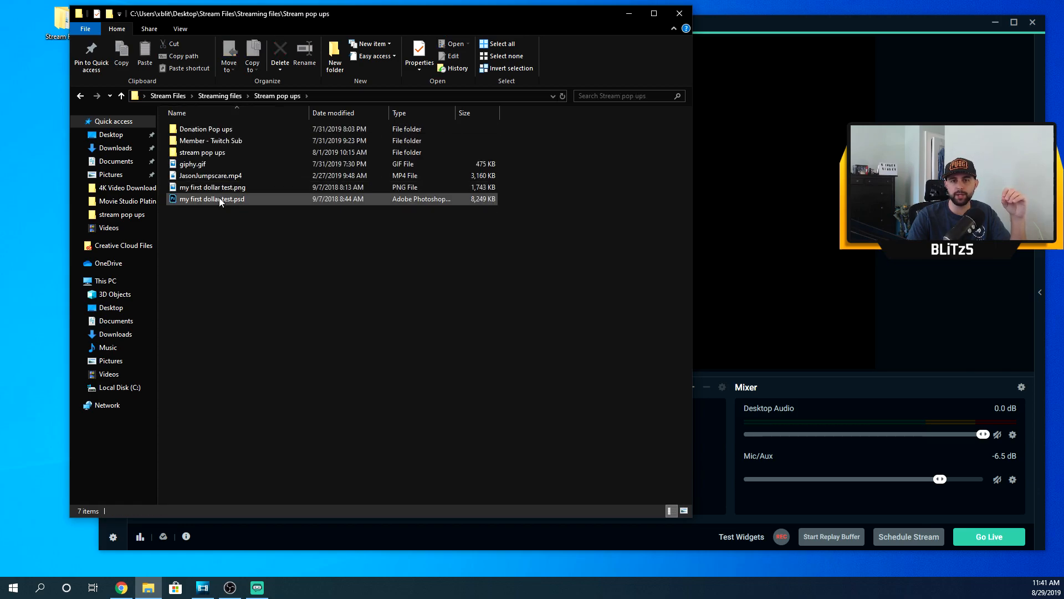
{"action": "double_click", "coordinate": [215, 151]}
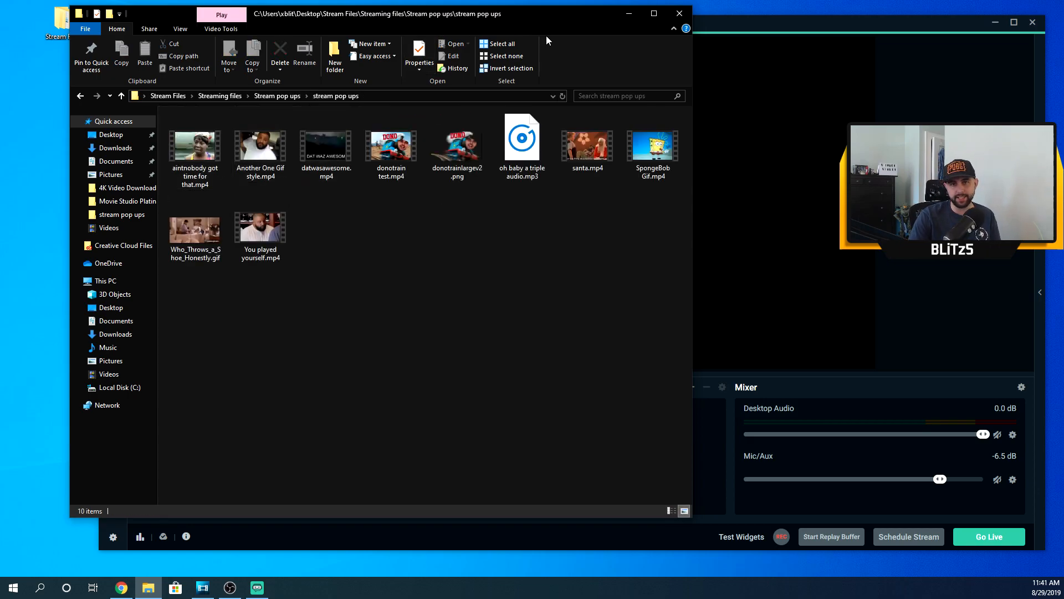
{"action": "left_click_drag", "start_coordinate": [549, 28], "coordinate": [556, 47]}
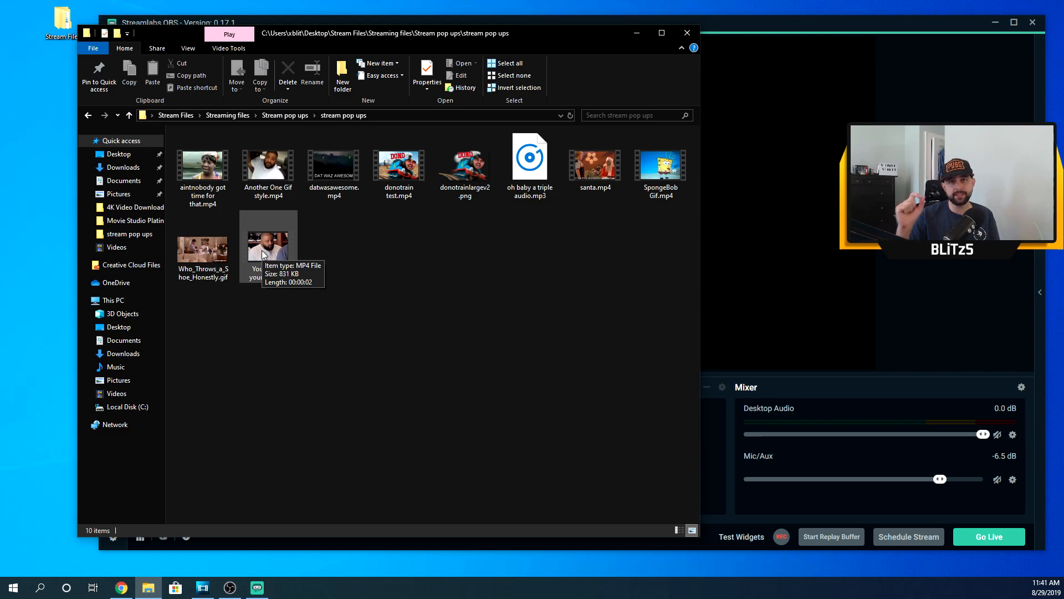
Step: Preview Who_Throws_a_Shoe_Honestly.gif in the photo viewer and close the preview
{"action": "double_click", "coordinate": [199, 268]}
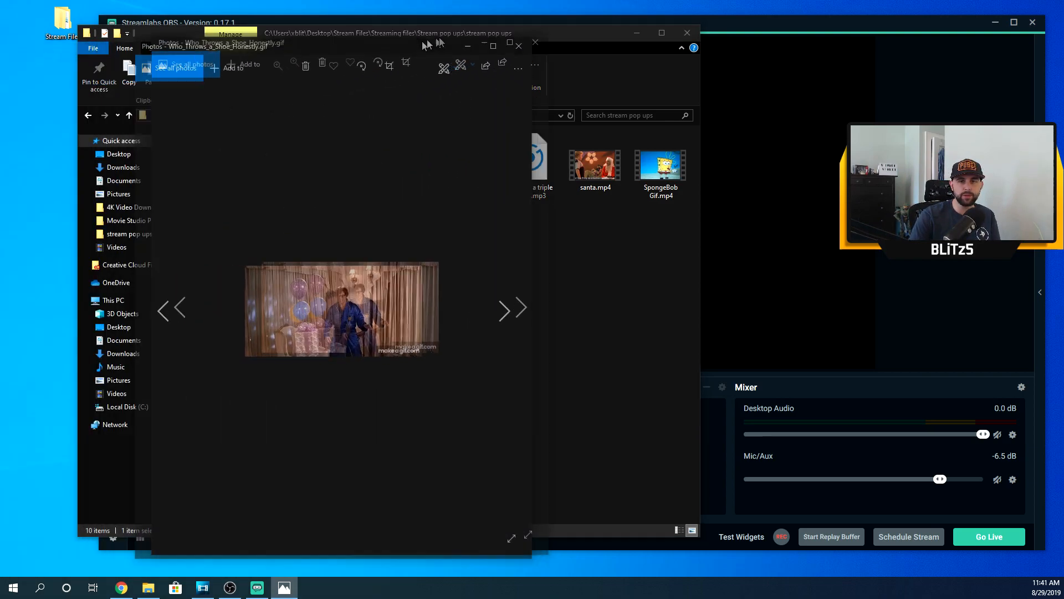
{"action": "left_click", "coordinate": [517, 43]}
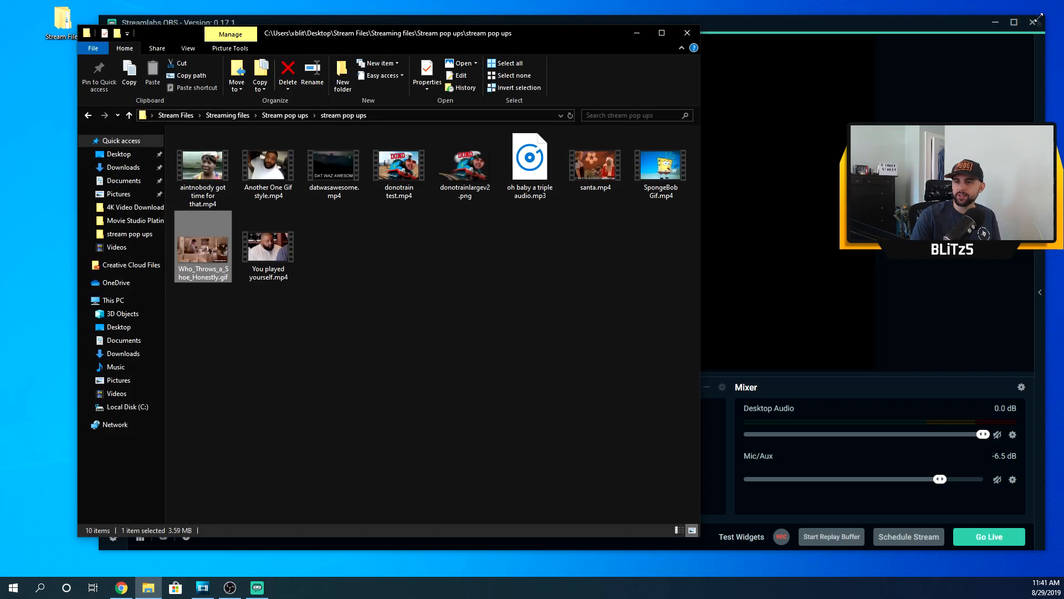
{"action": "left_click", "coordinate": [1051, 10]}
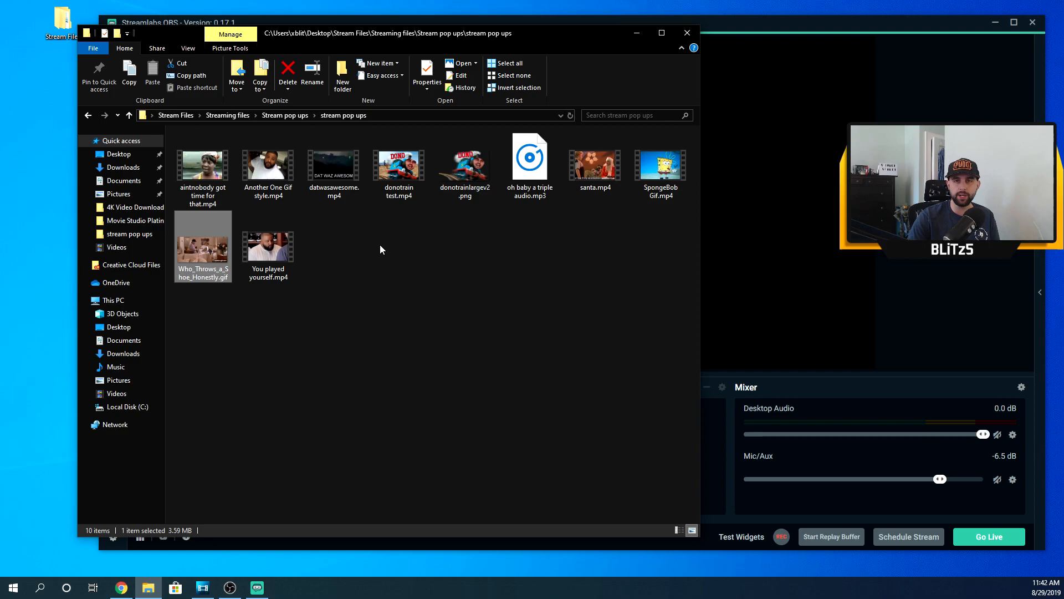
Step: Check the file properties of Who_Throws_a_Shoe_Honestly.gif and aintnobody got time for that.mp4, and close the folder
{"action": "right_click", "coordinate": [190, 262]}
{"action": "left_click", "coordinate": [256, 527]}
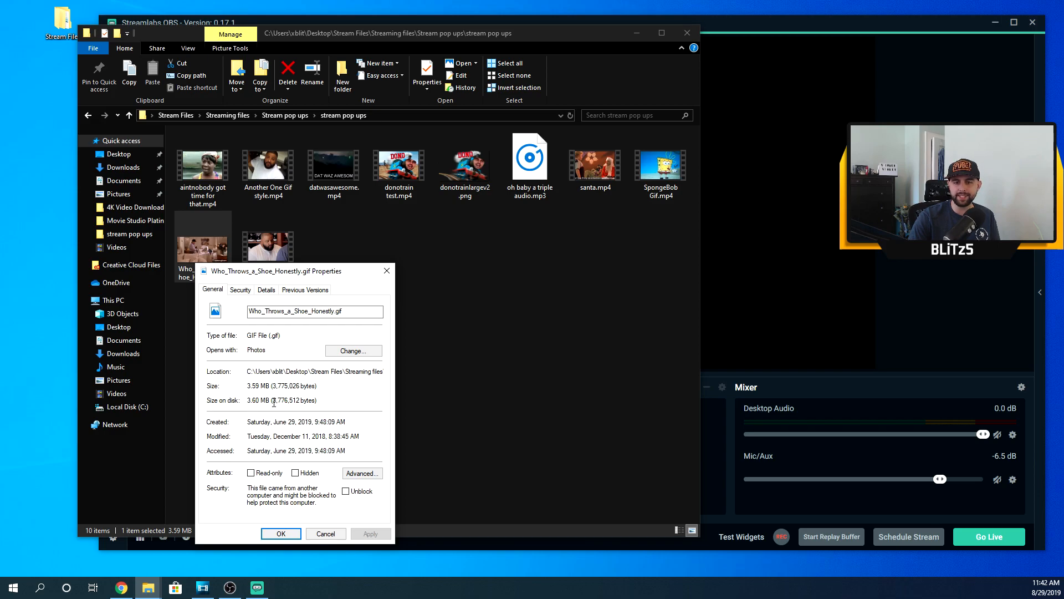
{"action": "left_click", "coordinate": [387, 271]}
{"action": "right_click", "coordinate": [209, 189]}
{"action": "left_click", "coordinate": [251, 378]}
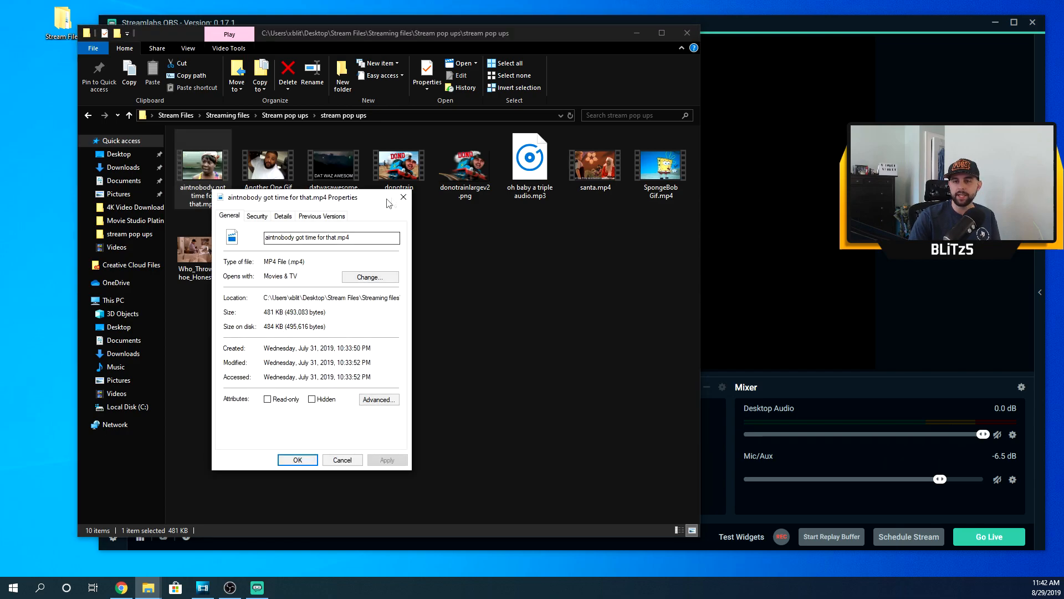
{"action": "left_click", "coordinate": [402, 198]}
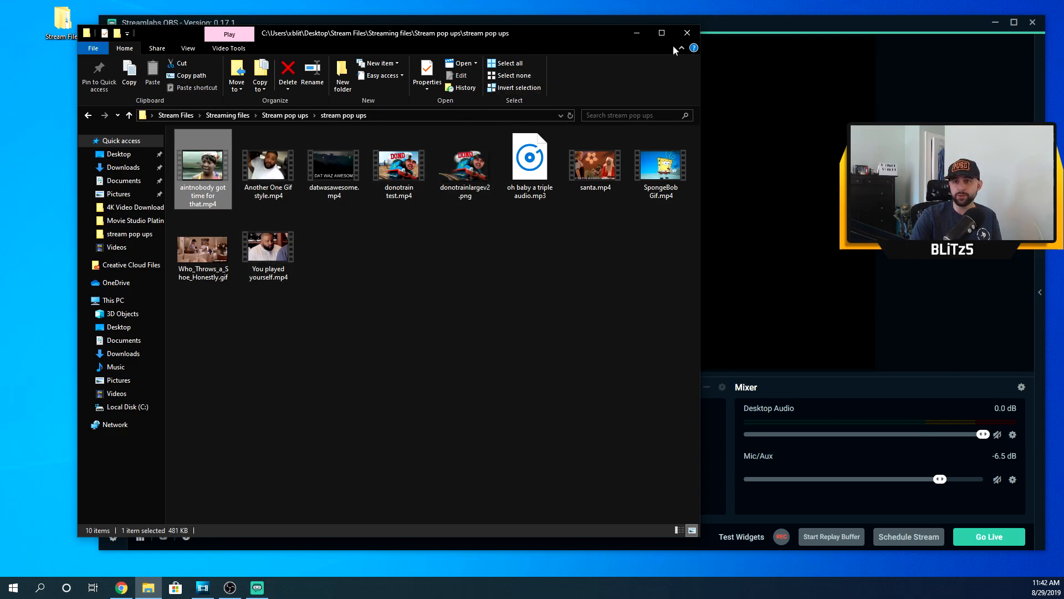
{"action": "left_click", "coordinate": [686, 34]}
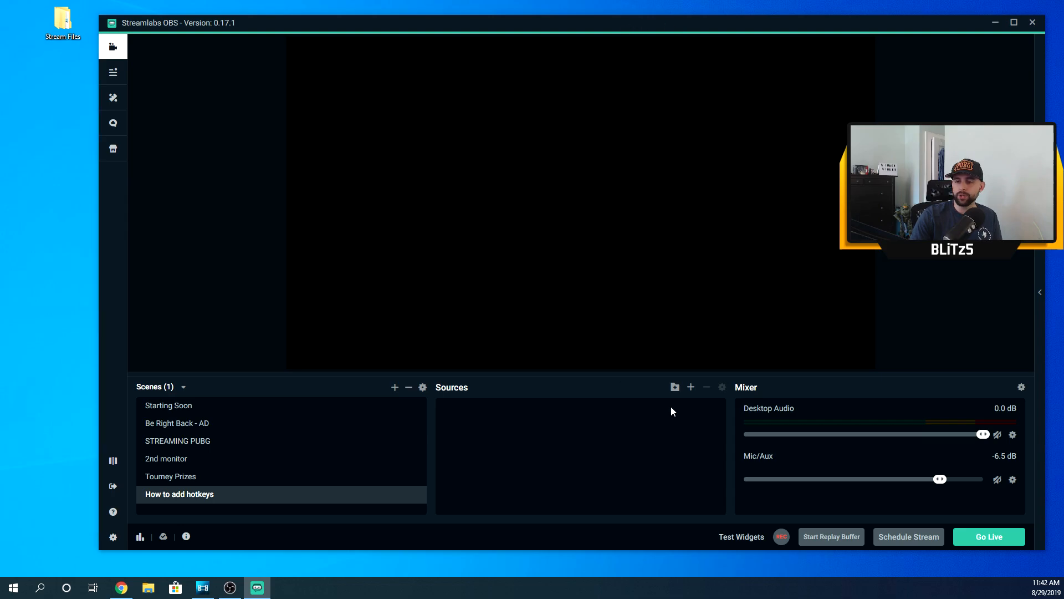
Step: Add a new Media Source named "6-test" to the How to add hotkeys scene instead of reusing an existing source
{"action": "left_click", "coordinate": [691, 387]}
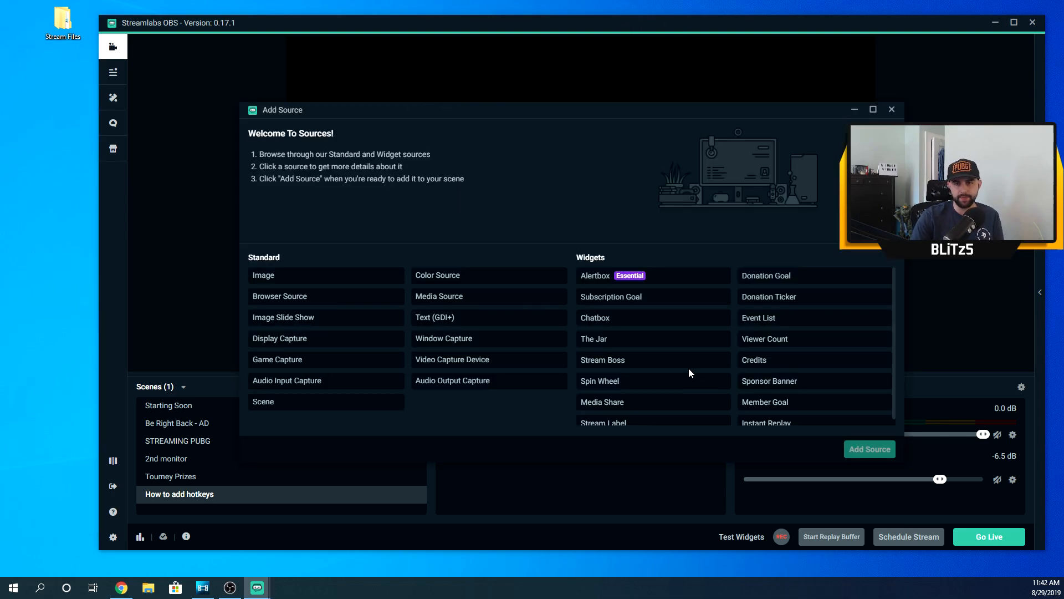
{"action": "left_click", "coordinate": [476, 303]}
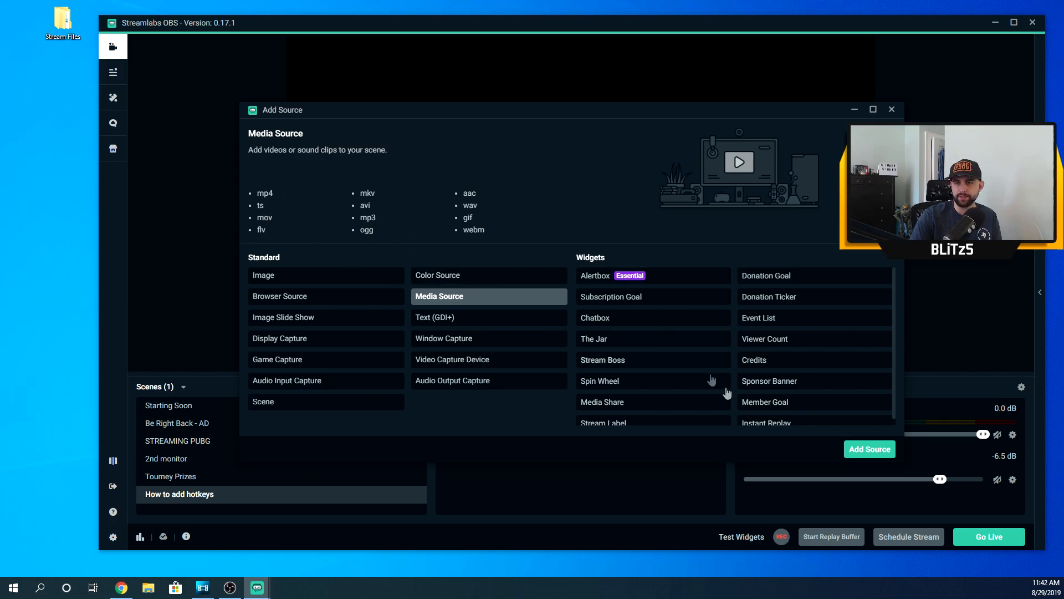
{"action": "left_click", "coordinate": [869, 450]}
{"action": "scroll", "coordinate": [499, 280], "scroll_direction": "down", "scroll_amount": 2}
{"action": "scroll", "coordinate": [492, 292], "scroll_direction": "up", "scroll_amount": 2}
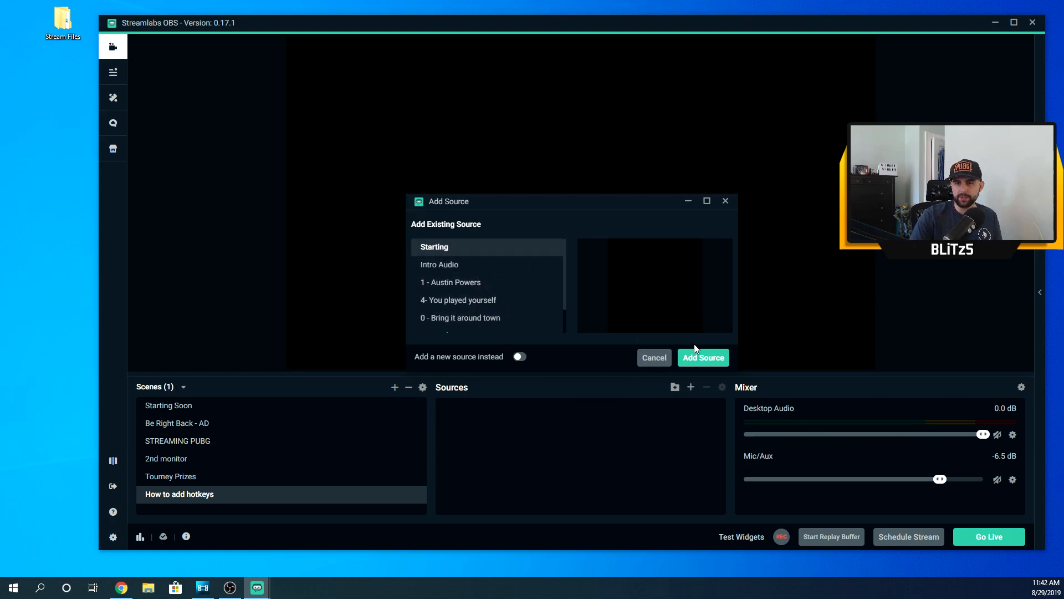
{"action": "scroll", "coordinate": [506, 302], "scroll_direction": "down", "scroll_amount": 2}
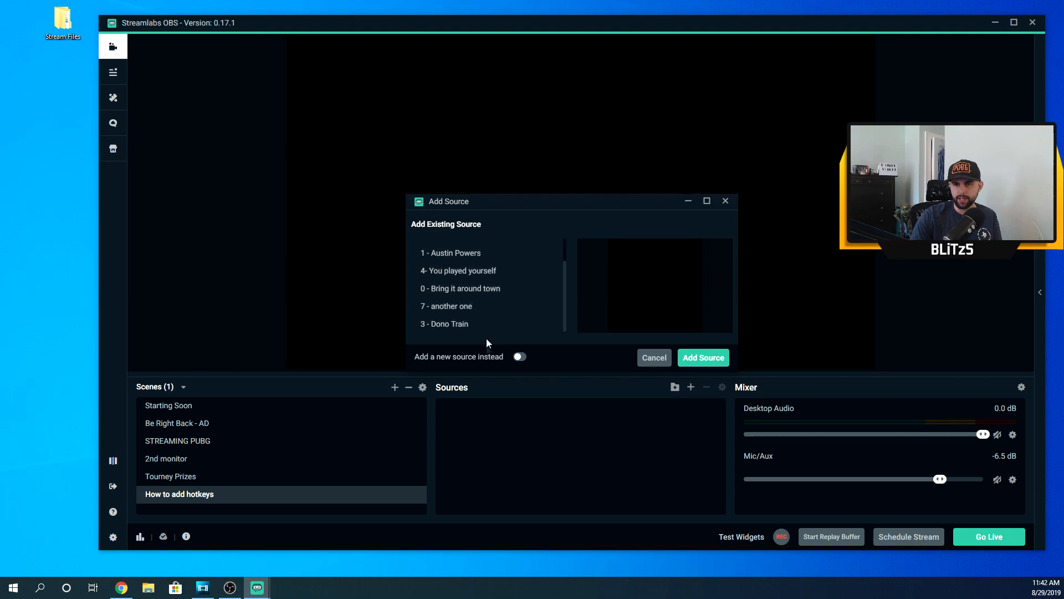
{"action": "left_click", "coordinate": [519, 358]}
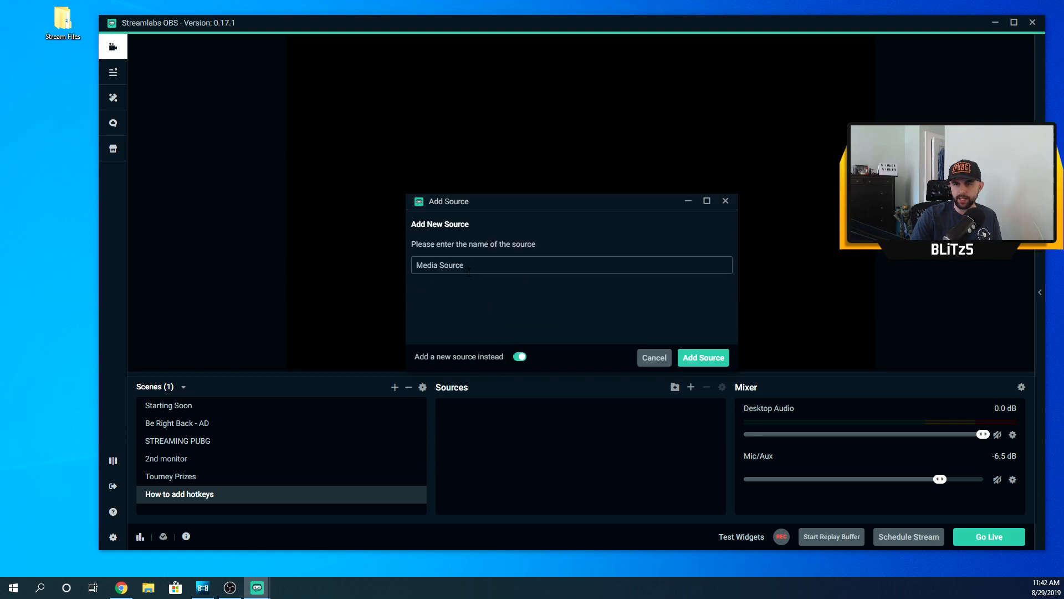
{"action": "left_click_drag", "start_coordinate": [468, 267], "coordinate": [399, 266]}
{"action": "key", "text": "BackSpace"}
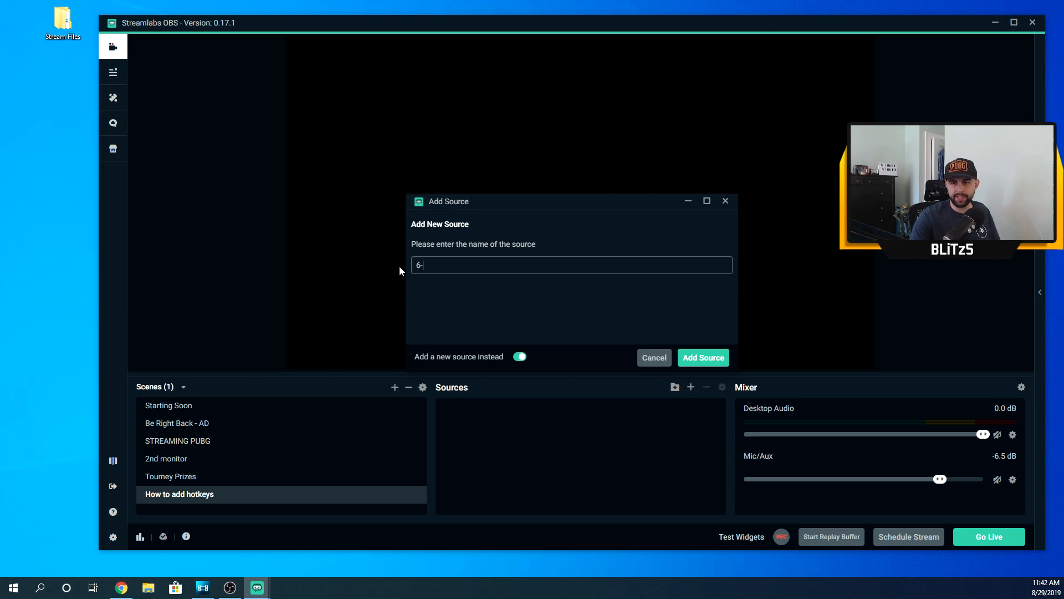
{"action": "type", "text": "6-test"}
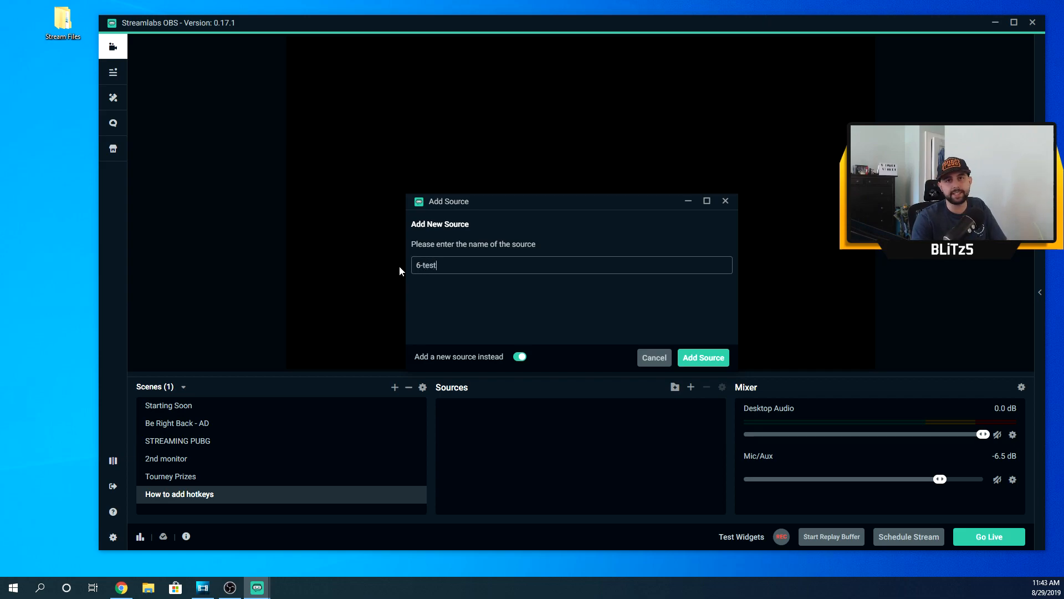
{"action": "left_click", "coordinate": [711, 366]}
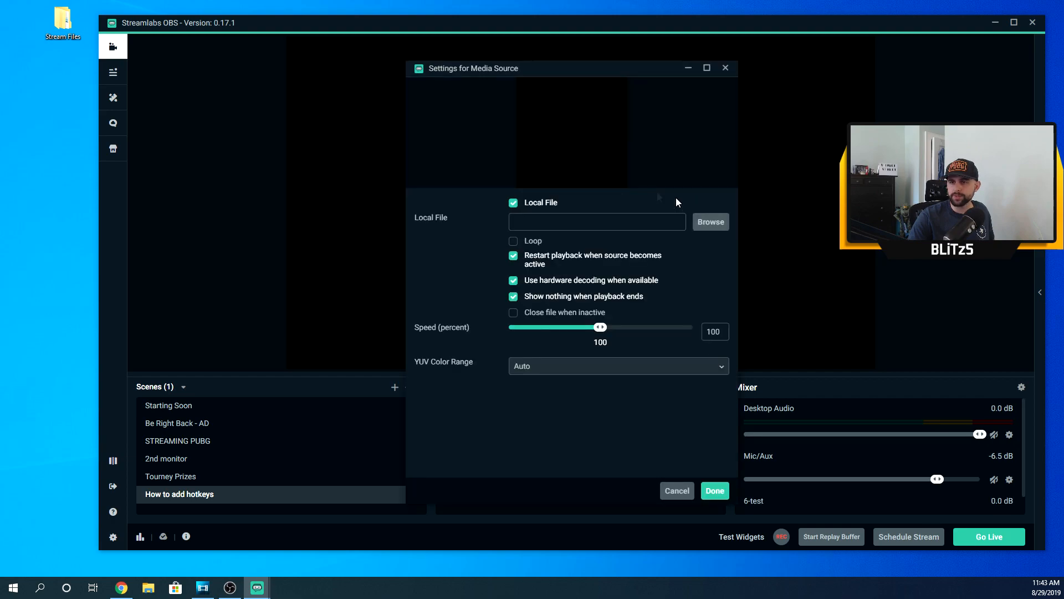
Step: Set the media source's local file to Who_Throws_a_Shoe_Honestly.gif from the inner stream pop ups folder and accept the settings
{"action": "left_click", "coordinate": [700, 227]}
{"action": "left_click_drag", "start_coordinate": [0, 104], "coordinate": [398, 144]}
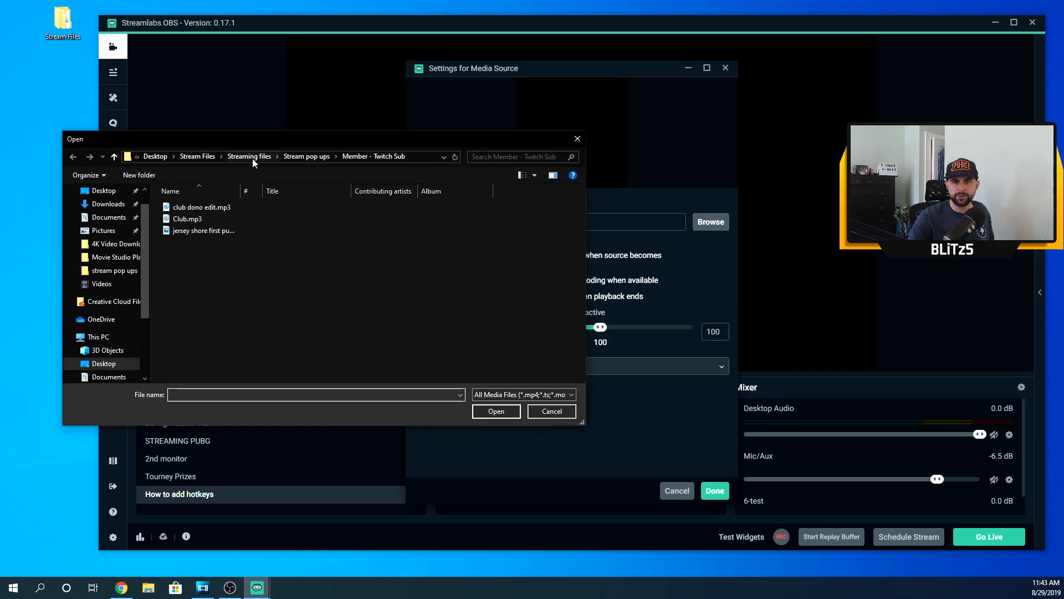
{"action": "left_click", "coordinate": [251, 158]}
{"action": "double_click", "coordinate": [225, 268]}
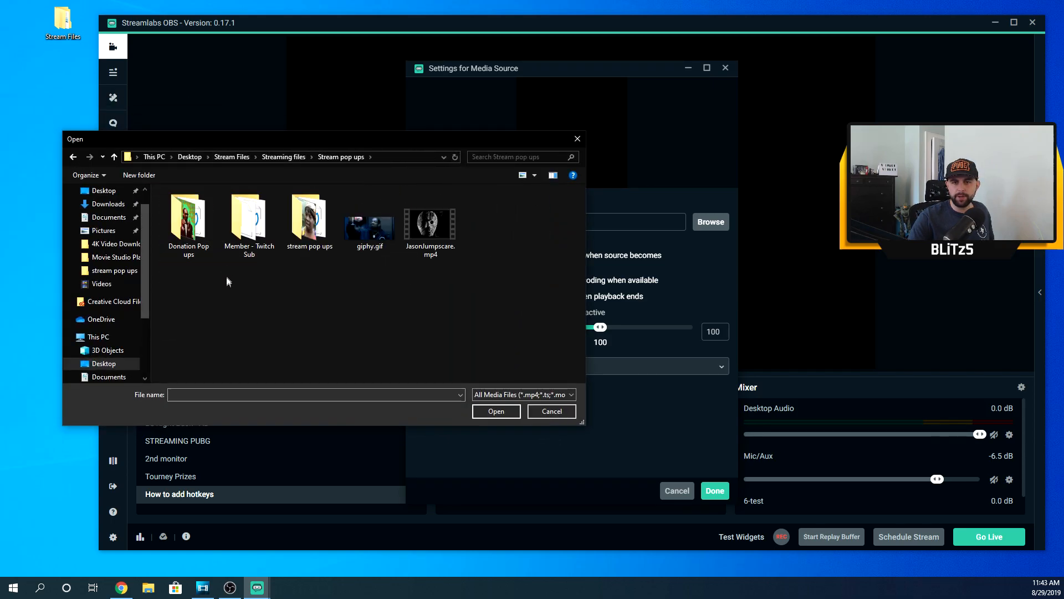
{"action": "double_click", "coordinate": [309, 227]}
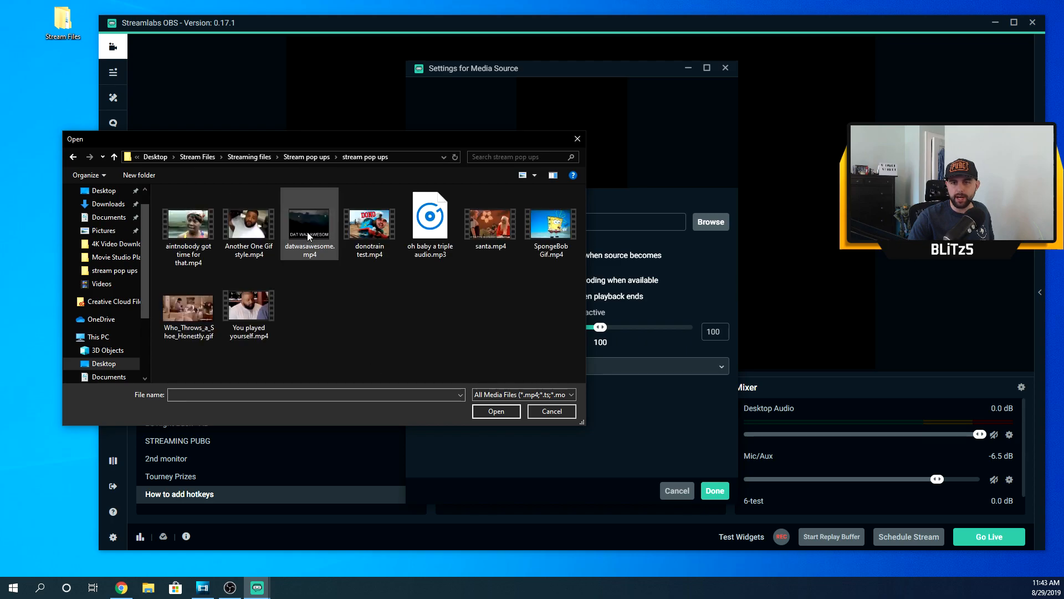
{"action": "left_click", "coordinate": [194, 304]}
{"action": "left_click", "coordinate": [491, 411]}
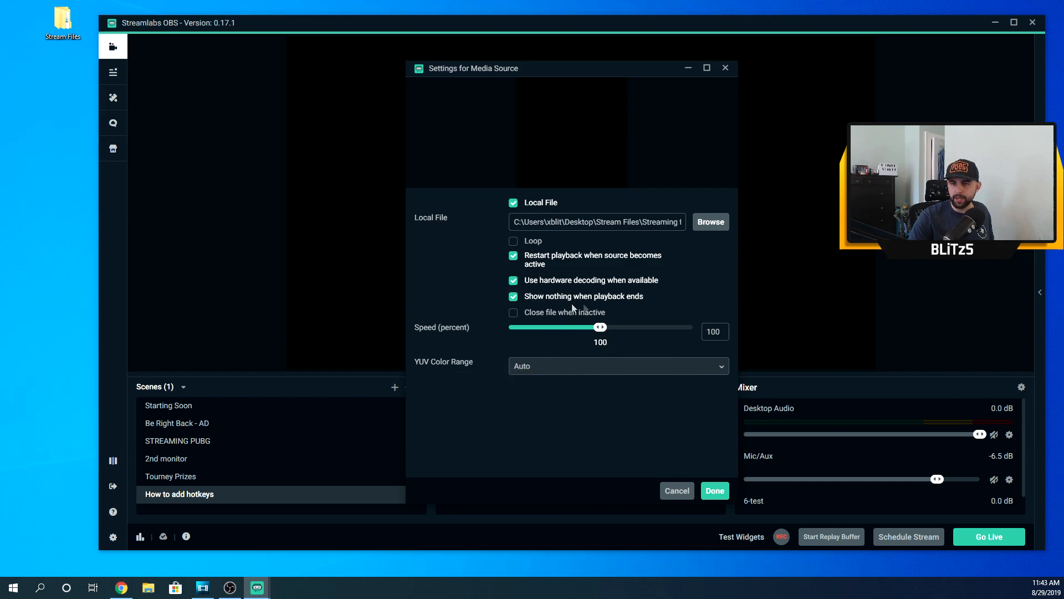
{"action": "left_click", "coordinate": [724, 497]}
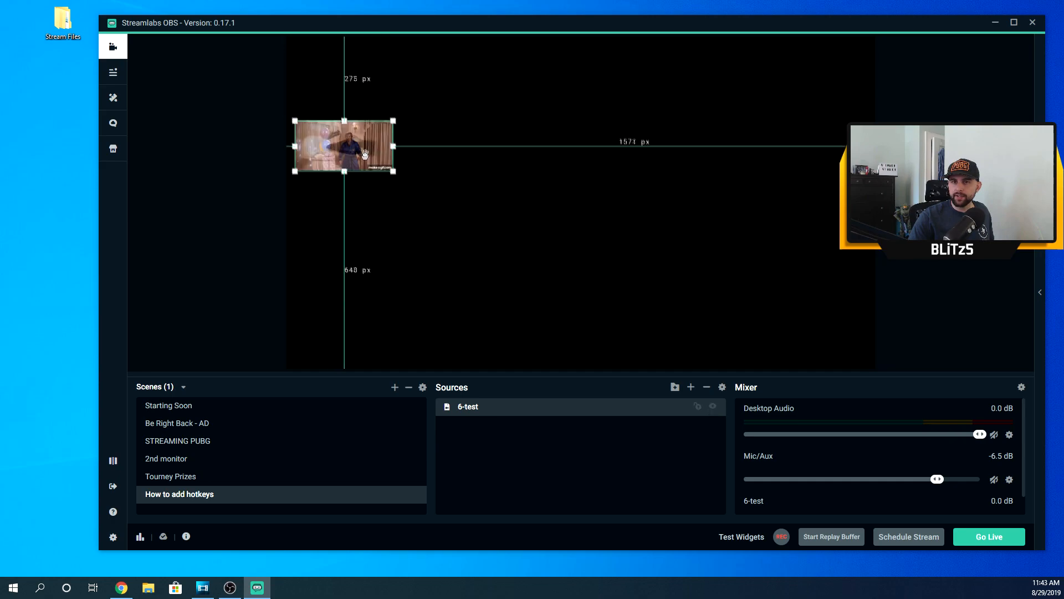
Step: Hide and show the 6-test source repeatedly to replay its clip in the preview
{"action": "left_click", "coordinate": [713, 407]}
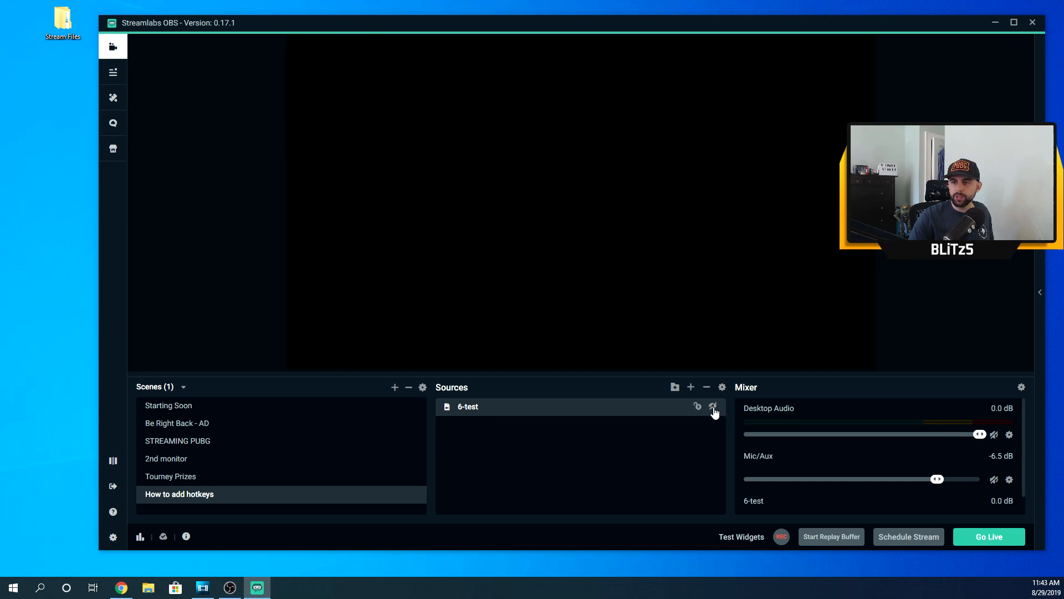
{"action": "left_click", "coordinate": [713, 409]}
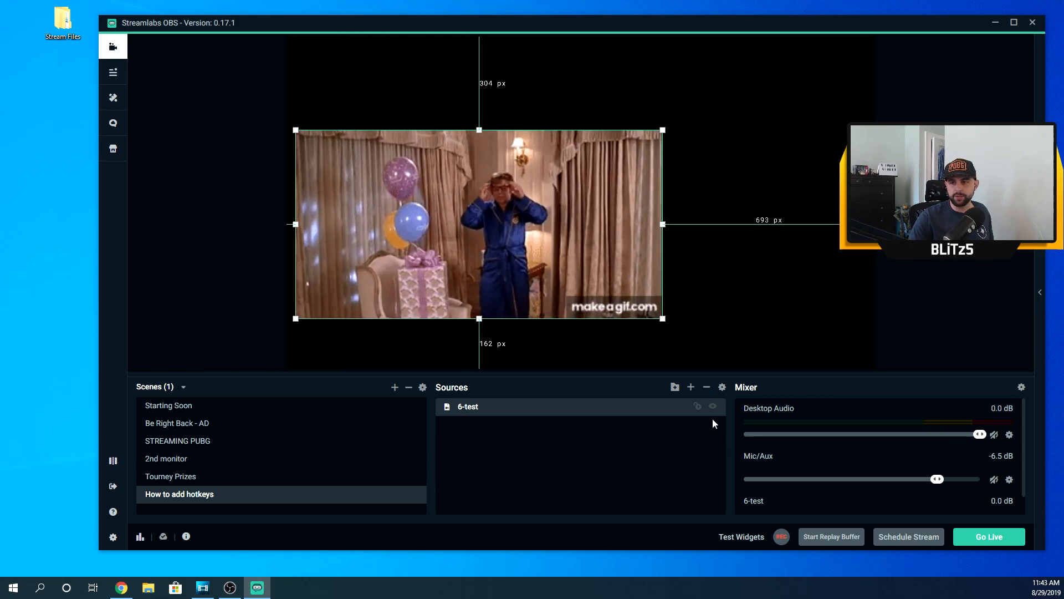
{"action": "left_click", "coordinate": [713, 408]}
{"action": "left_click", "coordinate": [712, 409]}
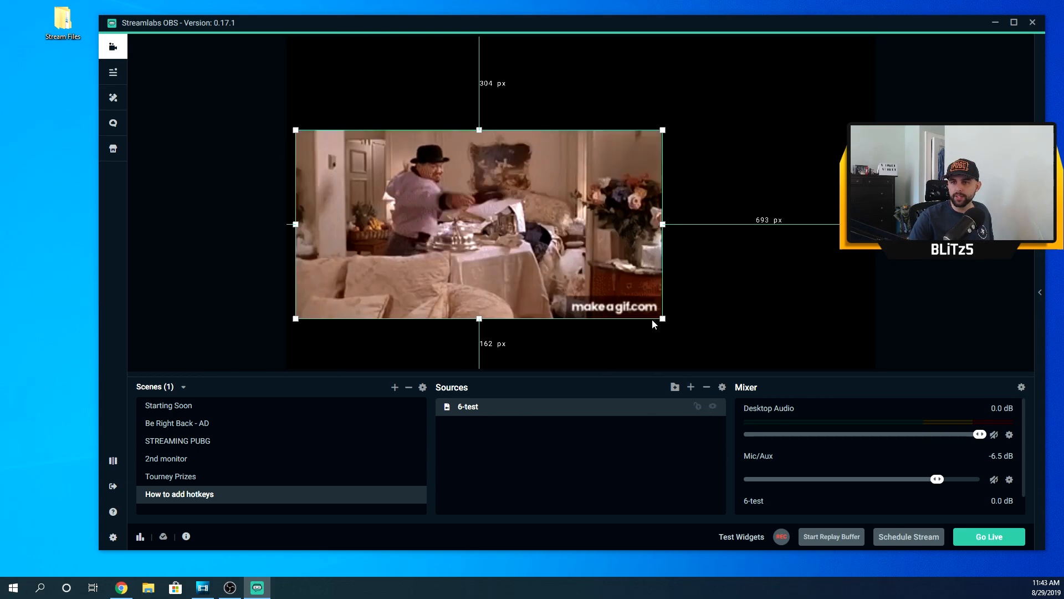
Step: Shrink the 6-test clip and reposition it near the upper left of the scene, showing the source again to replay it
{"action": "left_click_drag", "start_coordinate": [657, 310], "coordinate": [572, 272]}
{"action": "left_click", "coordinate": [574, 273]}
{"action": "left_click", "coordinate": [571, 270]}
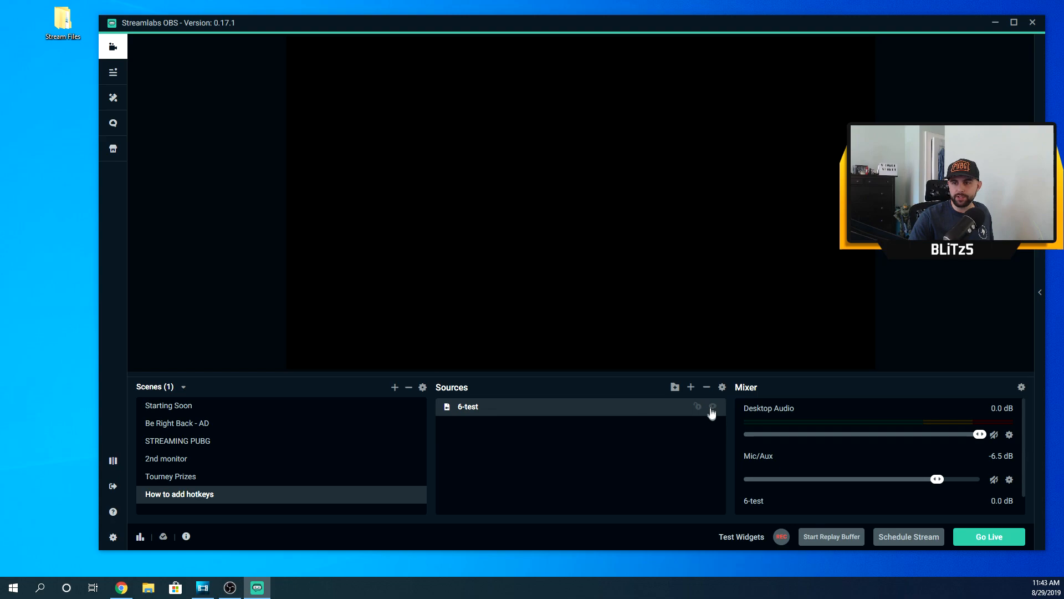
{"action": "left_click", "coordinate": [713, 408]}
{"action": "left_click_drag", "start_coordinate": [572, 272], "coordinate": [425, 182]}
{"action": "left_click_drag", "start_coordinate": [408, 143], "coordinate": [409, 170]}
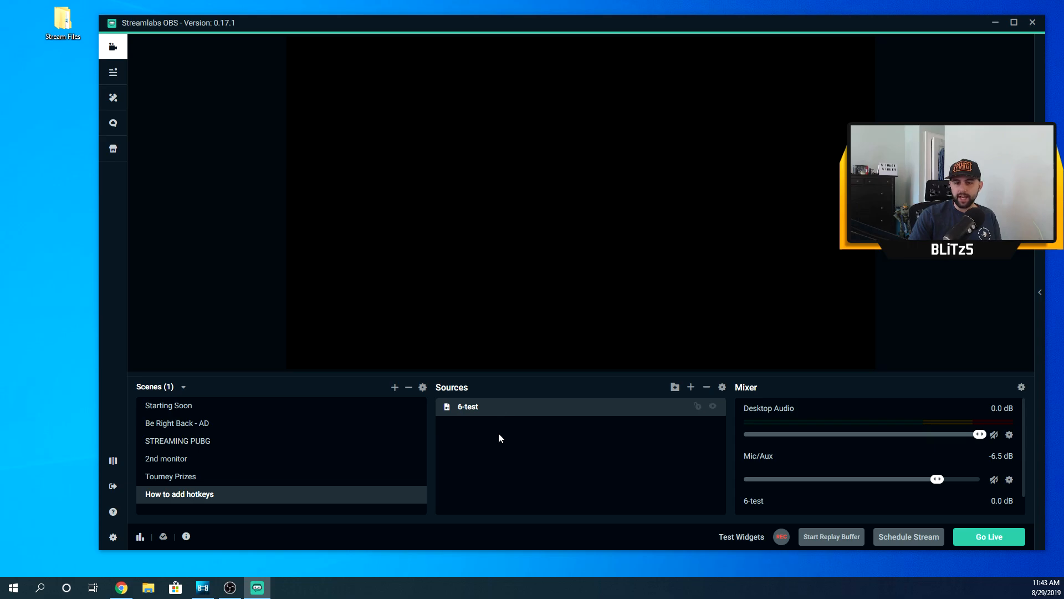
Step: Assign Numpad6 as the Show 6-test hotkey for the How To Add Hotkeys scene in the hotkey settings
{"action": "left_click", "coordinate": [113, 536]}
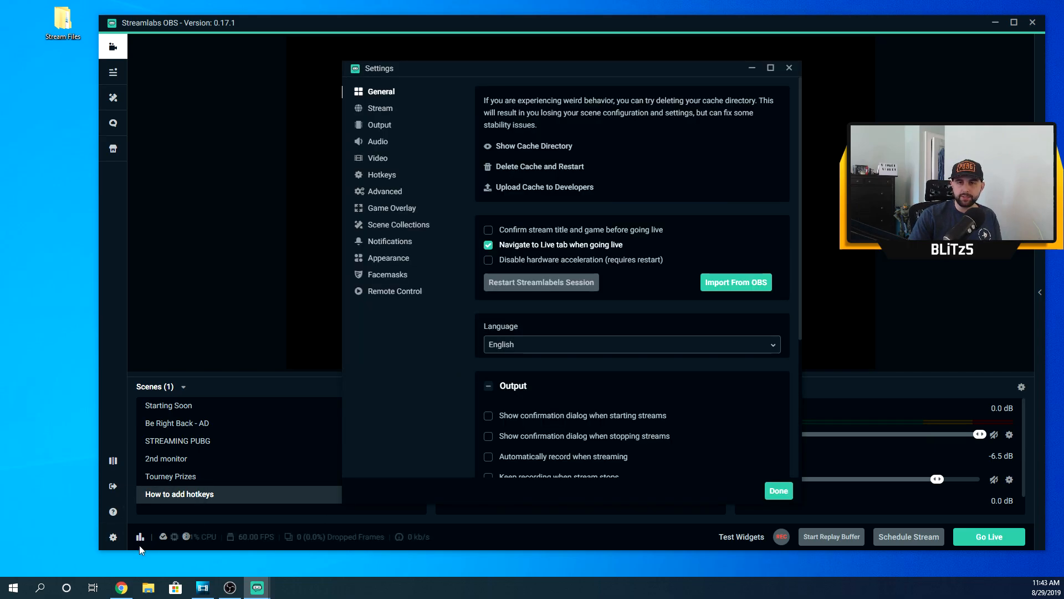
{"action": "left_click", "coordinate": [381, 177]}
{"action": "scroll", "coordinate": [588, 282], "scroll_direction": "down", "scroll_amount": 5}
{"action": "scroll", "coordinate": [591, 283], "scroll_direction": "down", "scroll_amount": 15}
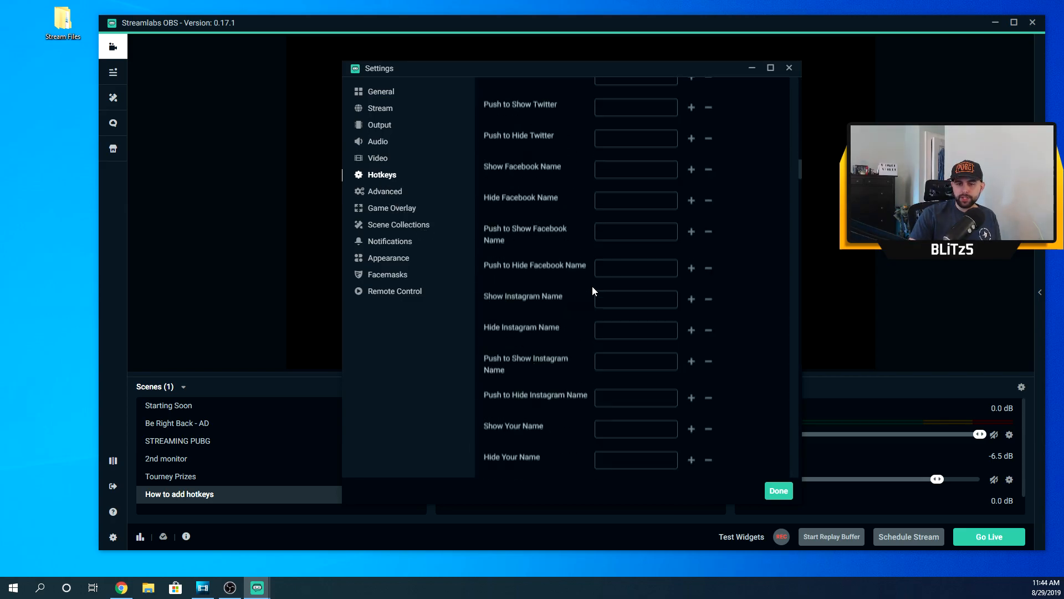
{"action": "scroll", "coordinate": [590, 282], "scroll_direction": "up", "scroll_amount": 10}
{"action": "scroll", "coordinate": [585, 311], "scroll_direction": "up", "scroll_amount": 12}
{"action": "scroll", "coordinate": [588, 316], "scroll_direction": "down", "scroll_amount": 6}
{"action": "scroll", "coordinate": [592, 322], "scroll_direction": "down", "scroll_amount": 20}
{"action": "scroll", "coordinate": [589, 299], "scroll_direction": "up", "scroll_amount": 2}
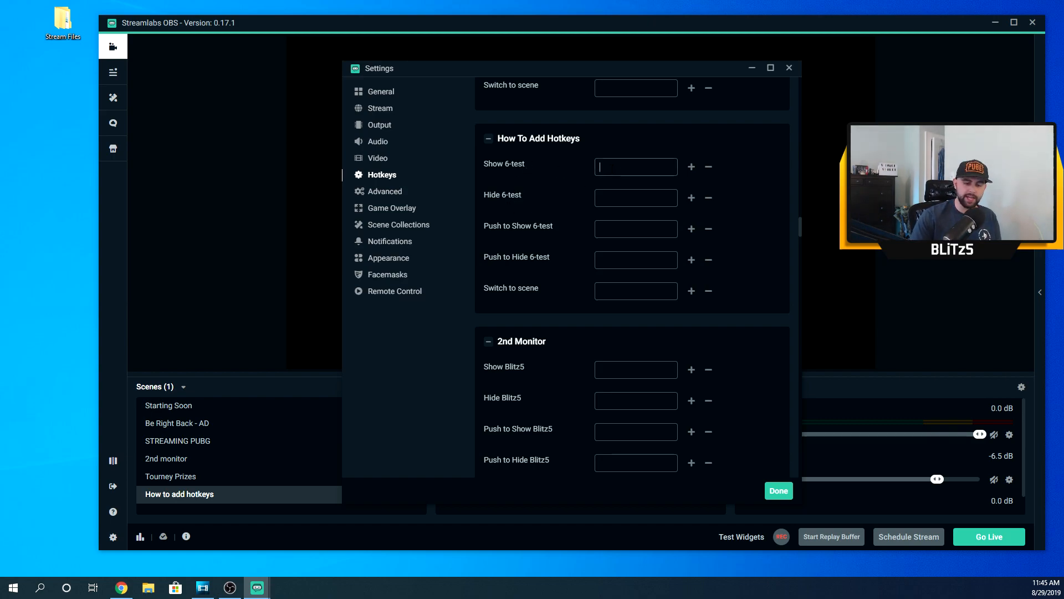
{"action": "key", "text": "KP_6"}
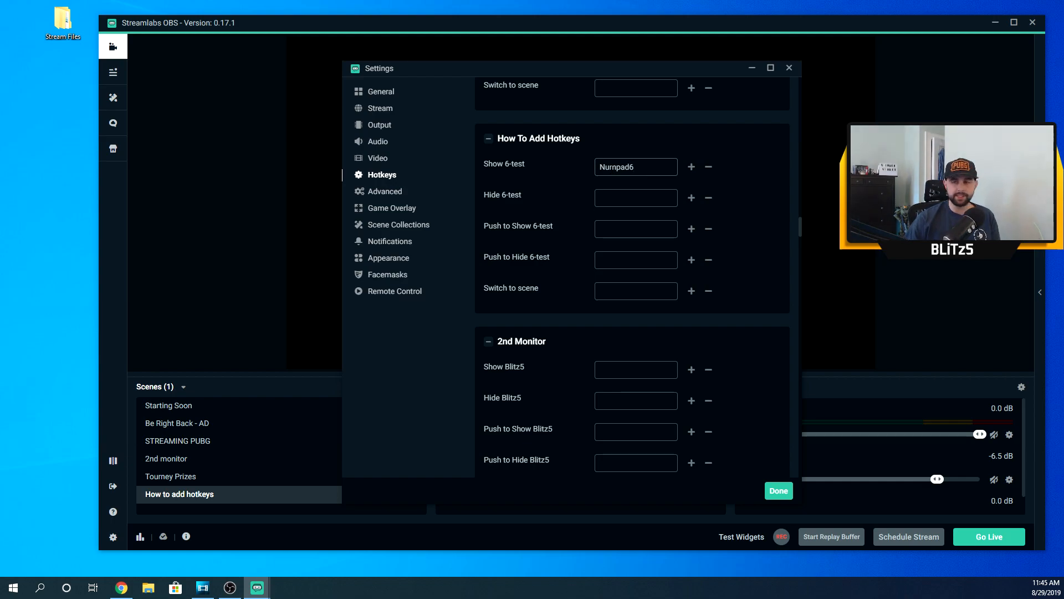
{"action": "left_click_drag", "start_coordinate": [636, 167], "coordinate": [609, 166]}
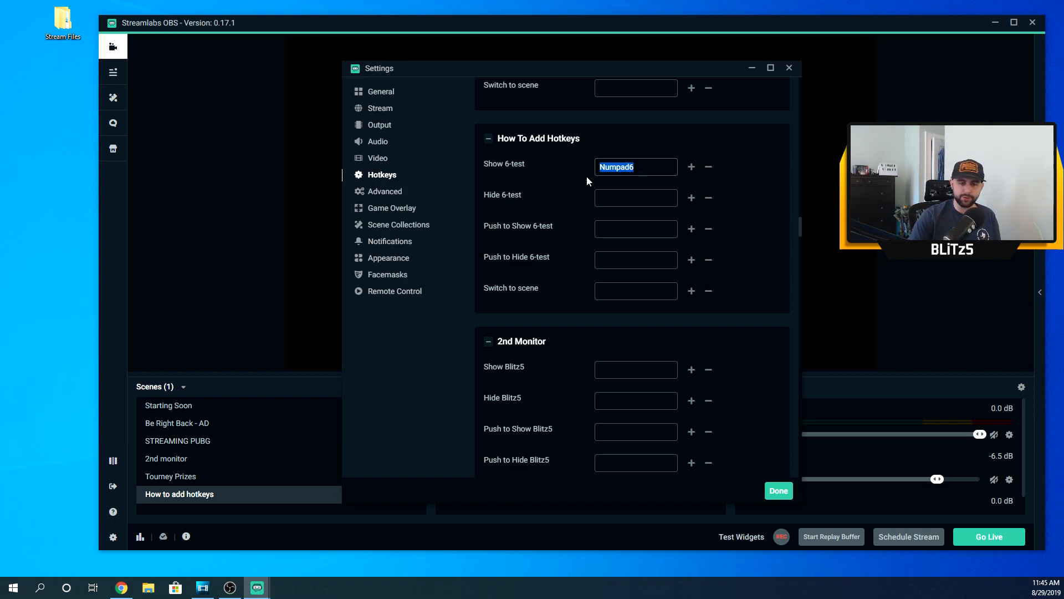
Step: Try Backspace and the regular 6 key as the Show 6-test hotkey, and set it back to Numpad6
{"action": "key", "text": "BackSpace"}
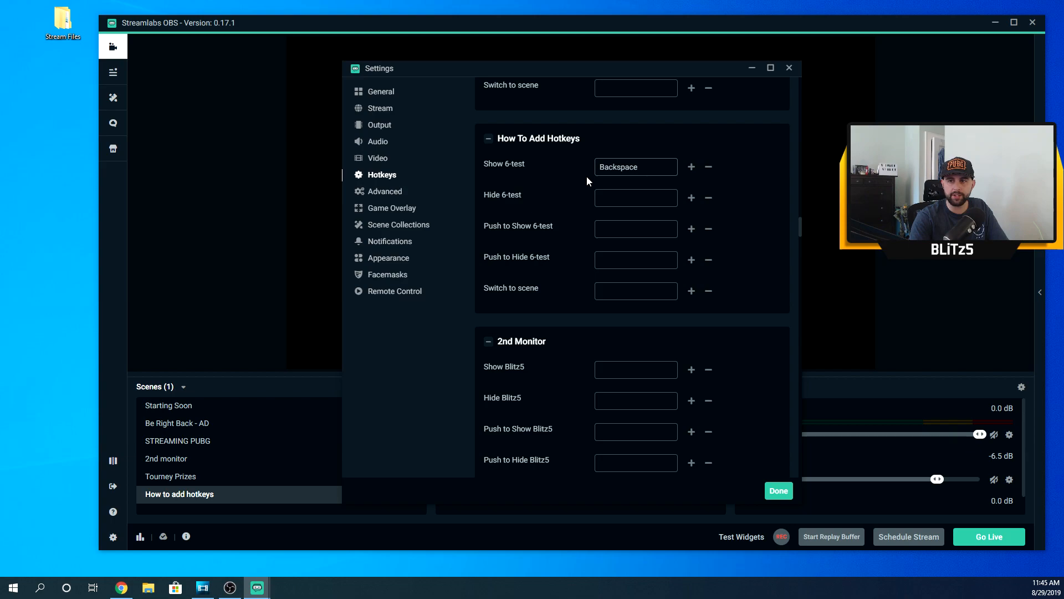
{"action": "key", "text": "6"}
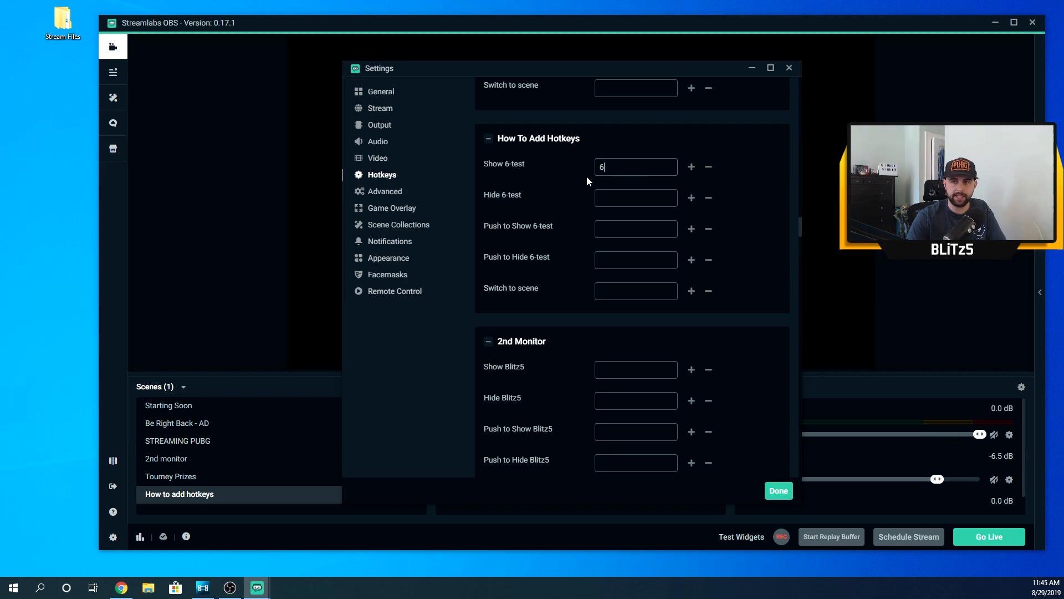
{"action": "key", "text": "BackSpace"}
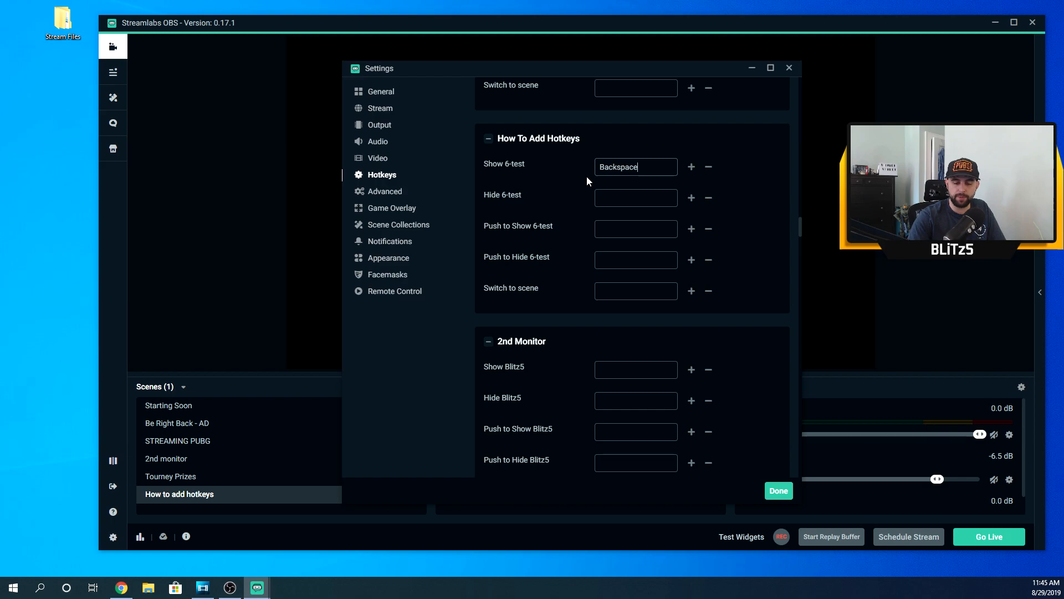
{"action": "key", "text": "KP_6"}
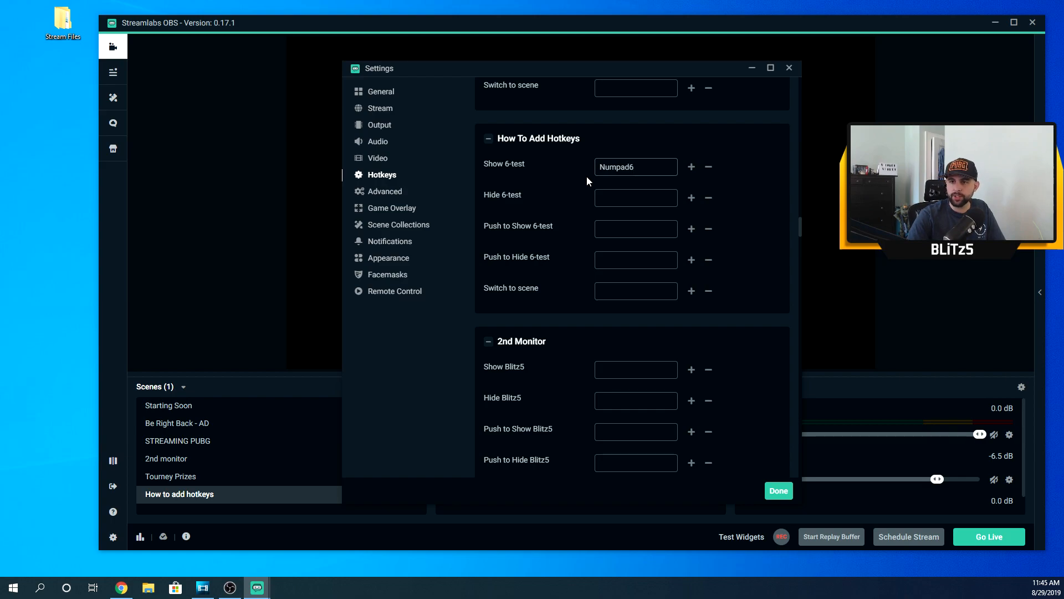
Step: Assign NumpadSubtract as the Hide 6-test hotkey for the How To Add Hotkeys scene and finish the settings
{"action": "left_click", "coordinate": [608, 199]}
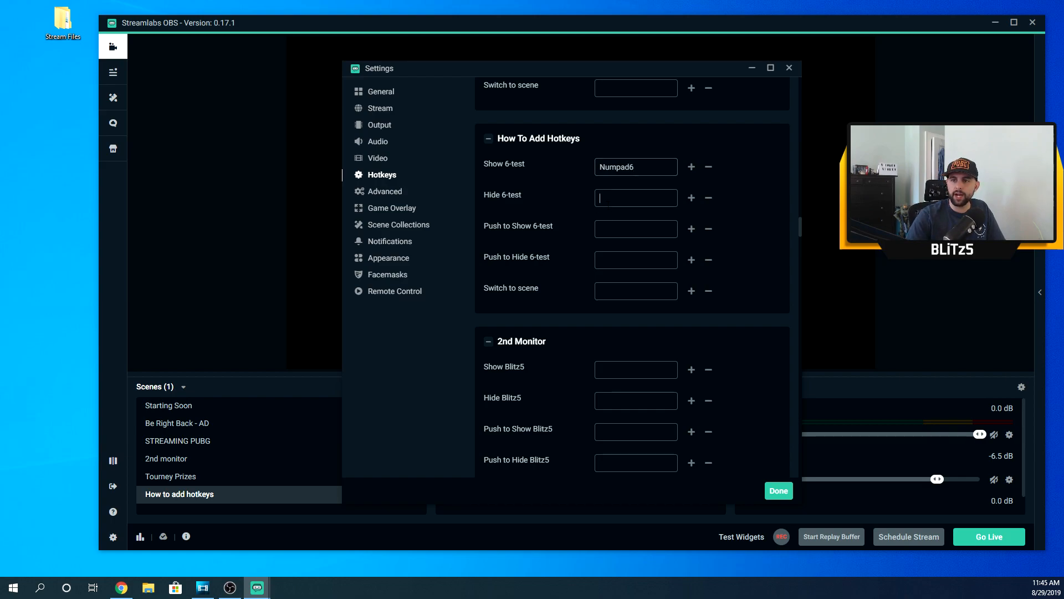
{"action": "key", "text": "KP_Subtract"}
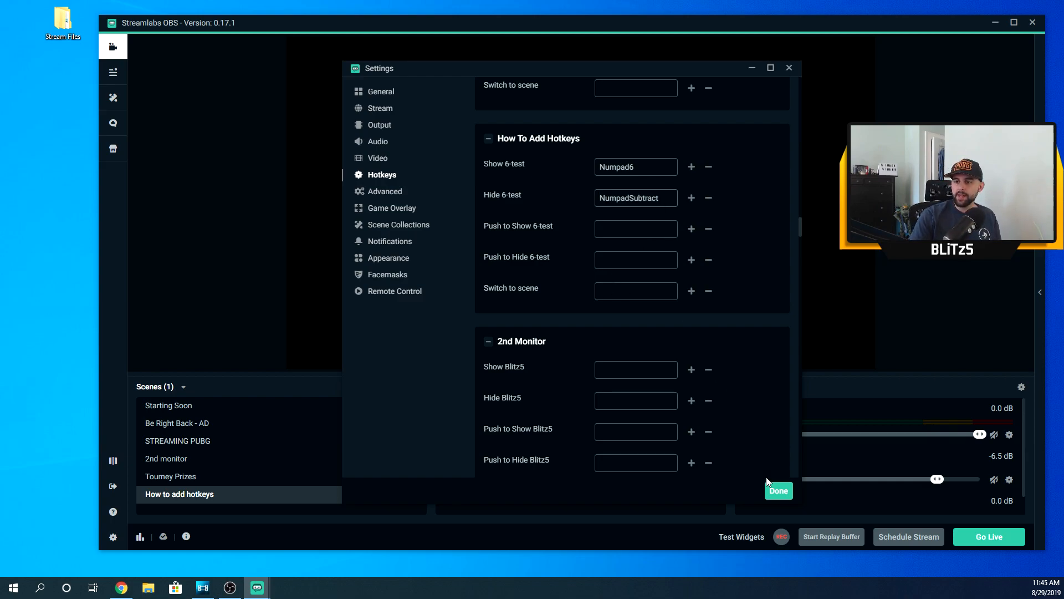
{"action": "left_click", "coordinate": [778, 491]}
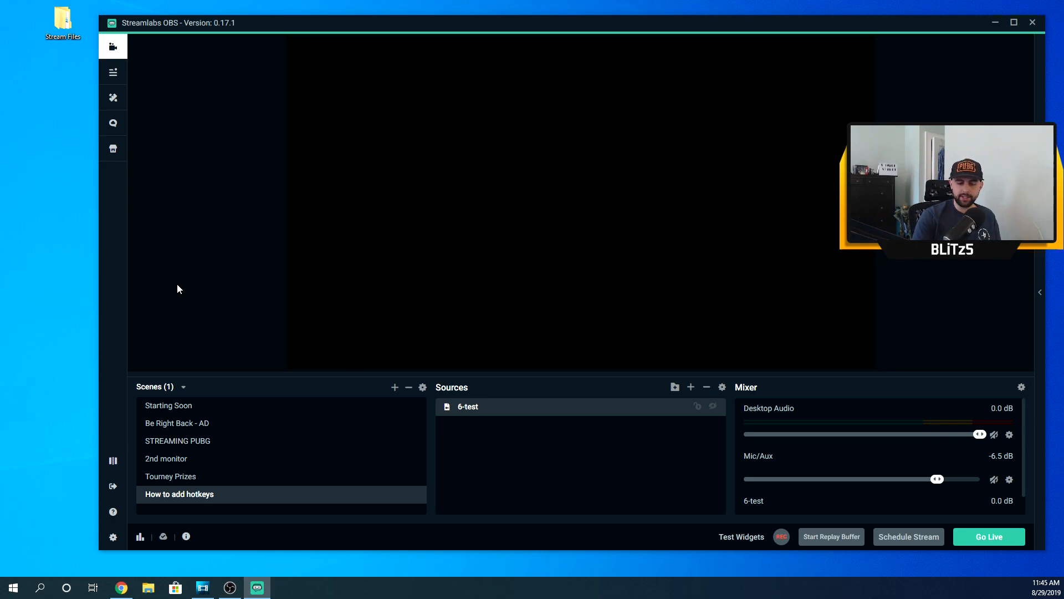
Step: Test the 6-test hotkeys by repeatedly showing the source with Numpad6 to replay its clip, hiding it between plays
{"action": "key", "text": "6"}
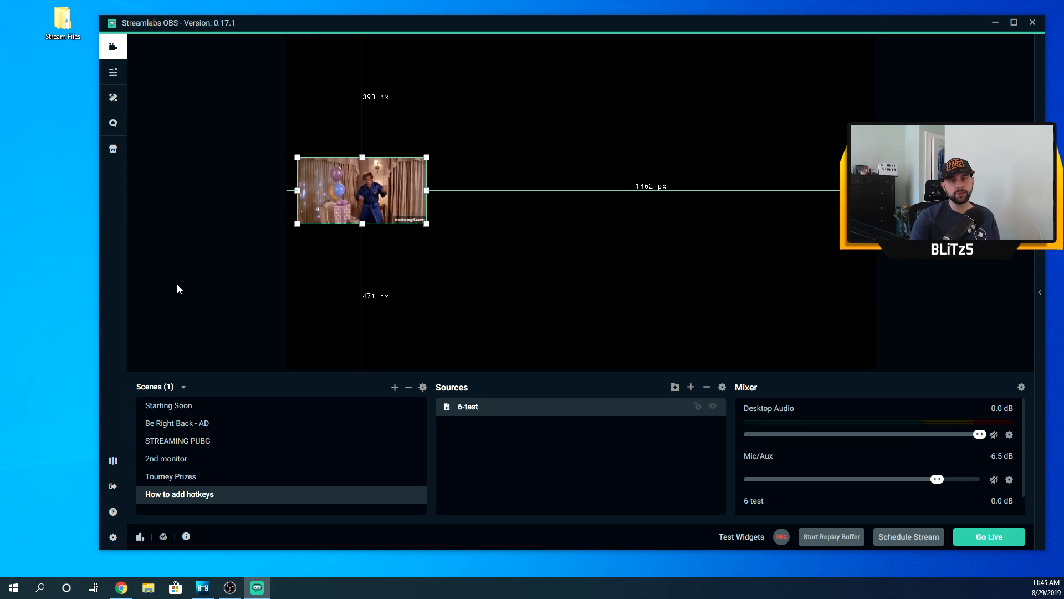
{"action": "key", "text": "6"}
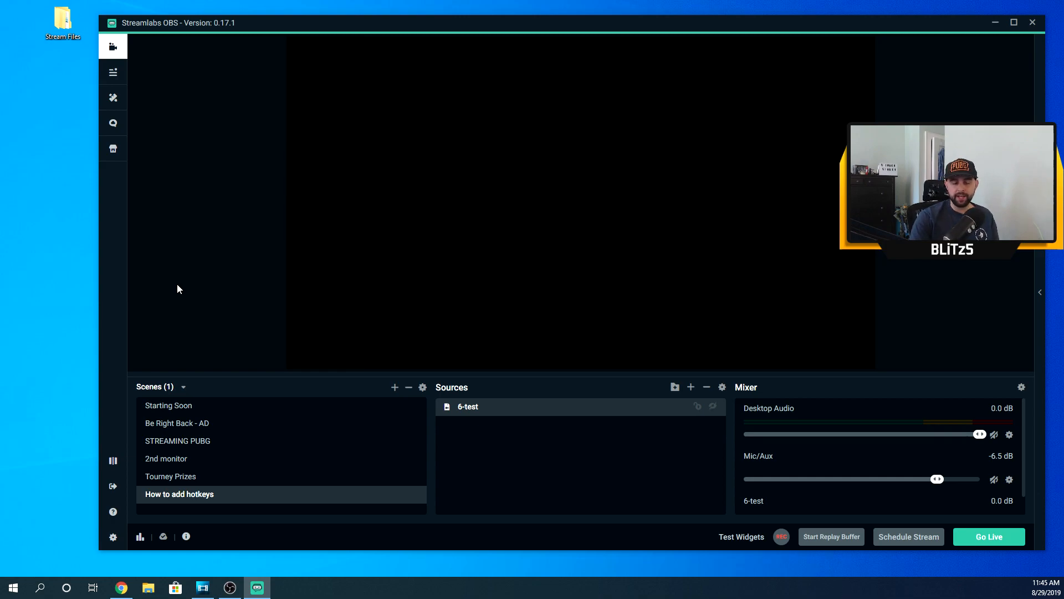
{"action": "key", "text": "6"}
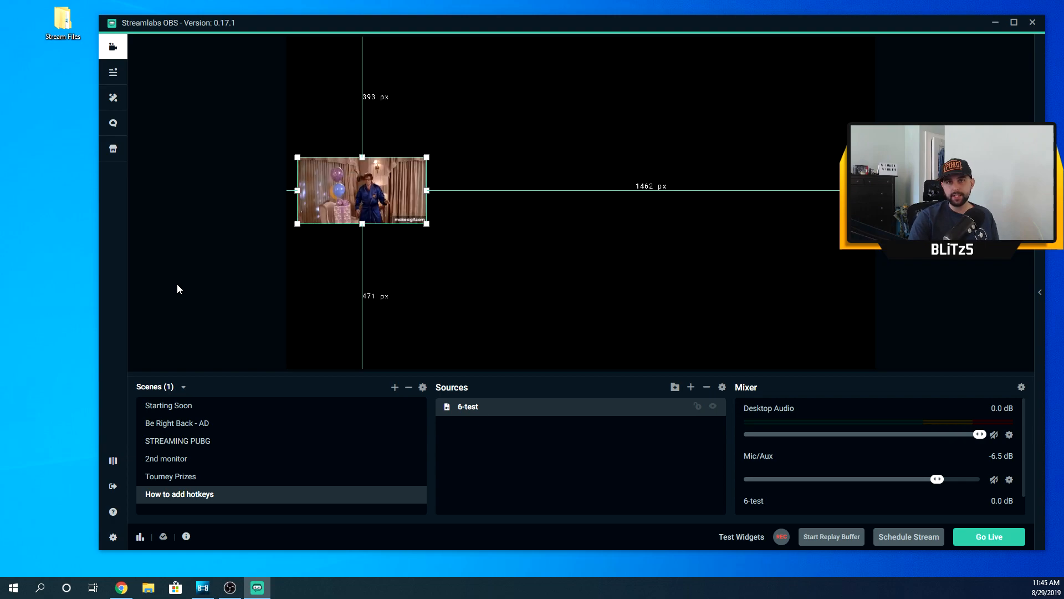
{"action": "key", "text": "6"}
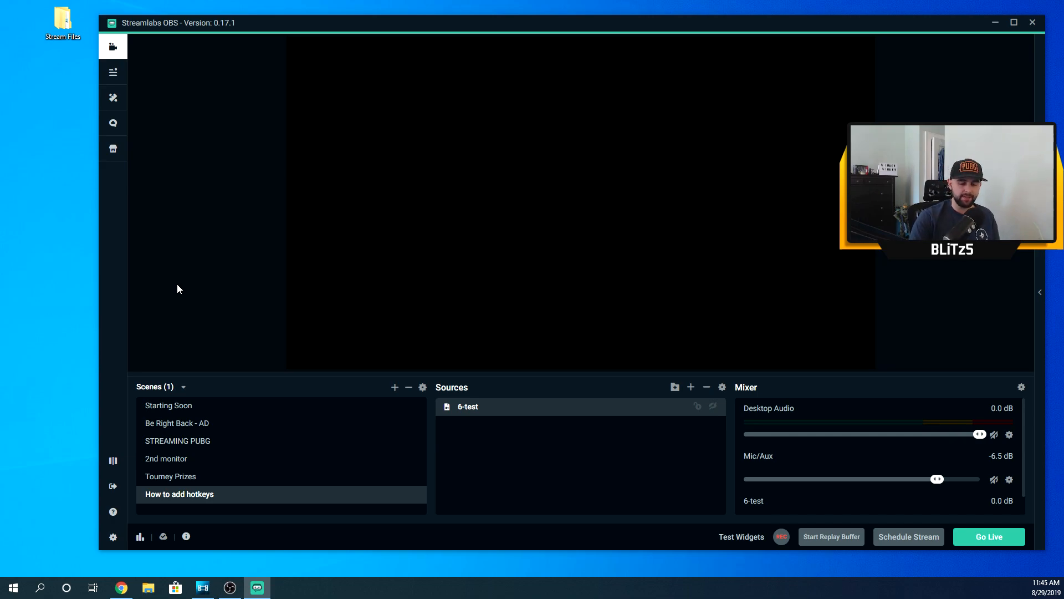
{"action": "key", "text": "6"}
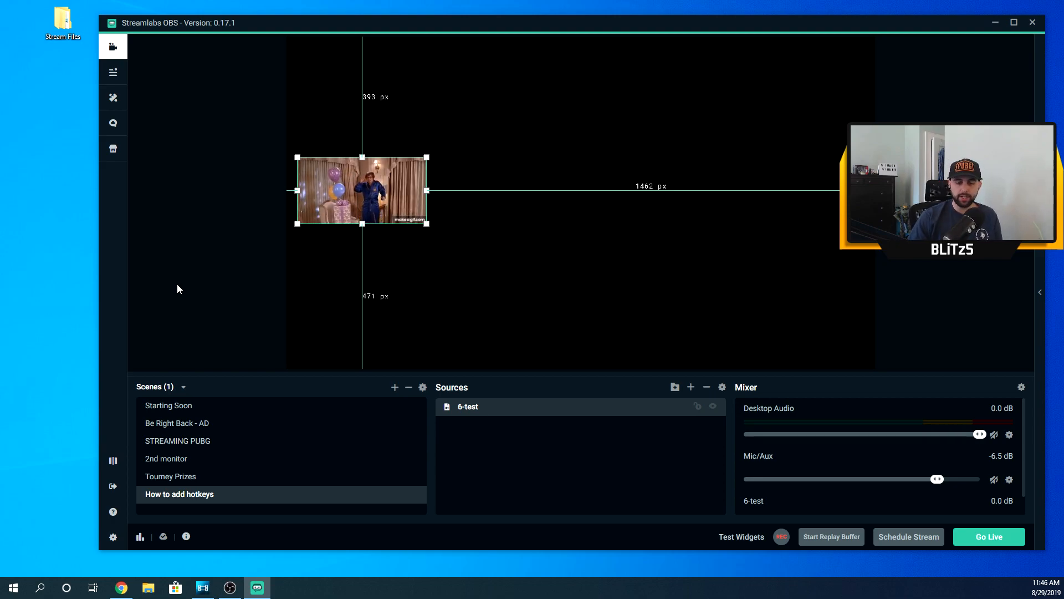
{"action": "key", "text": "6"}
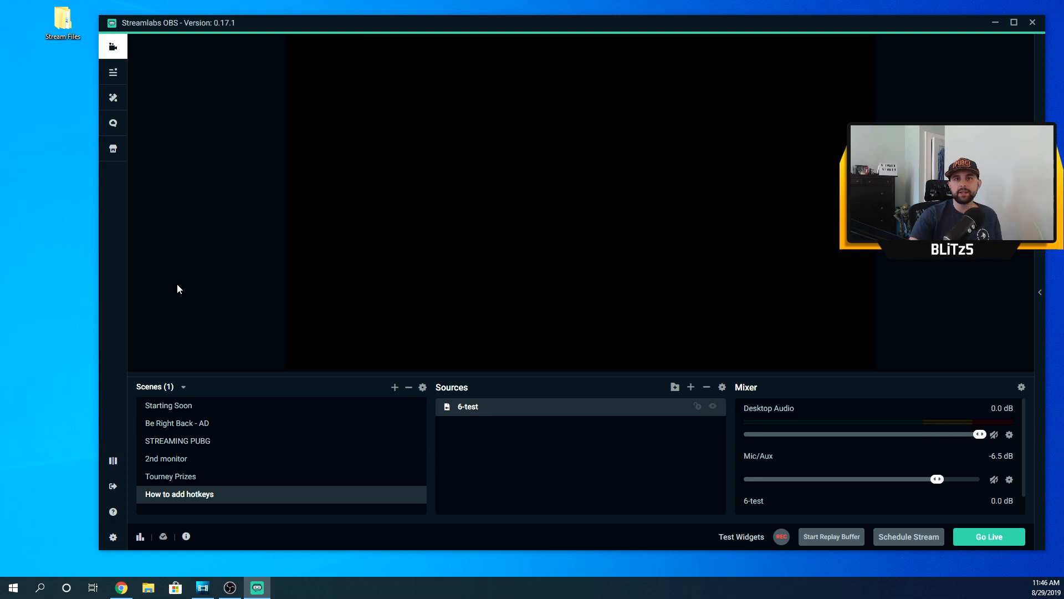